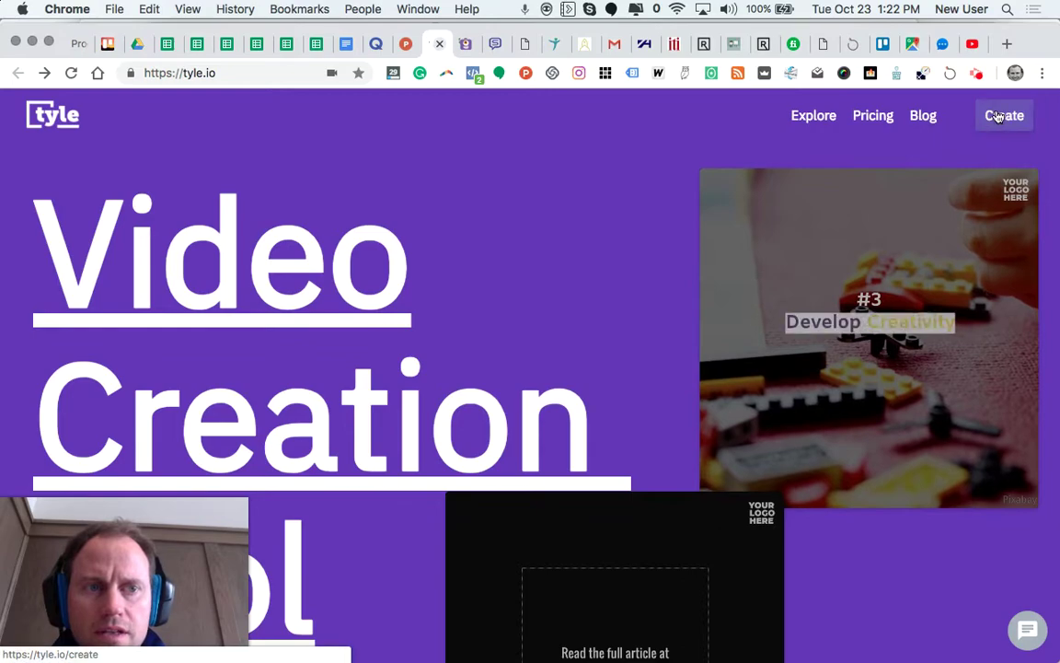
Open The Sports Devotion Podcast card from Your Cards on the Create page
{"action": "left_click", "coordinate": [997, 116]}
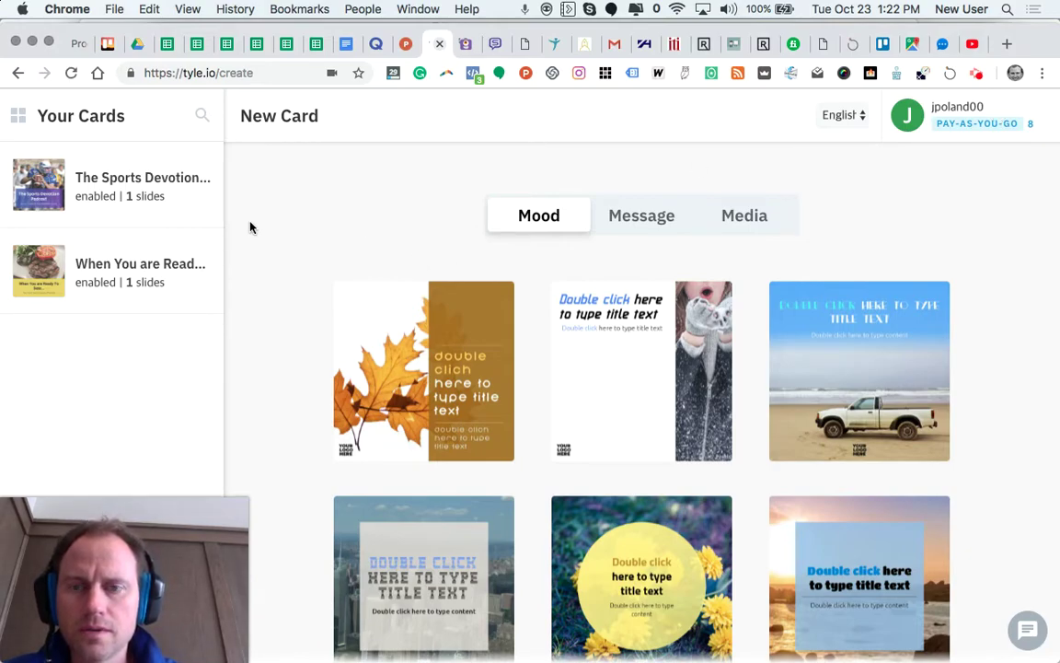
{"action": "left_click", "coordinate": [148, 178]}
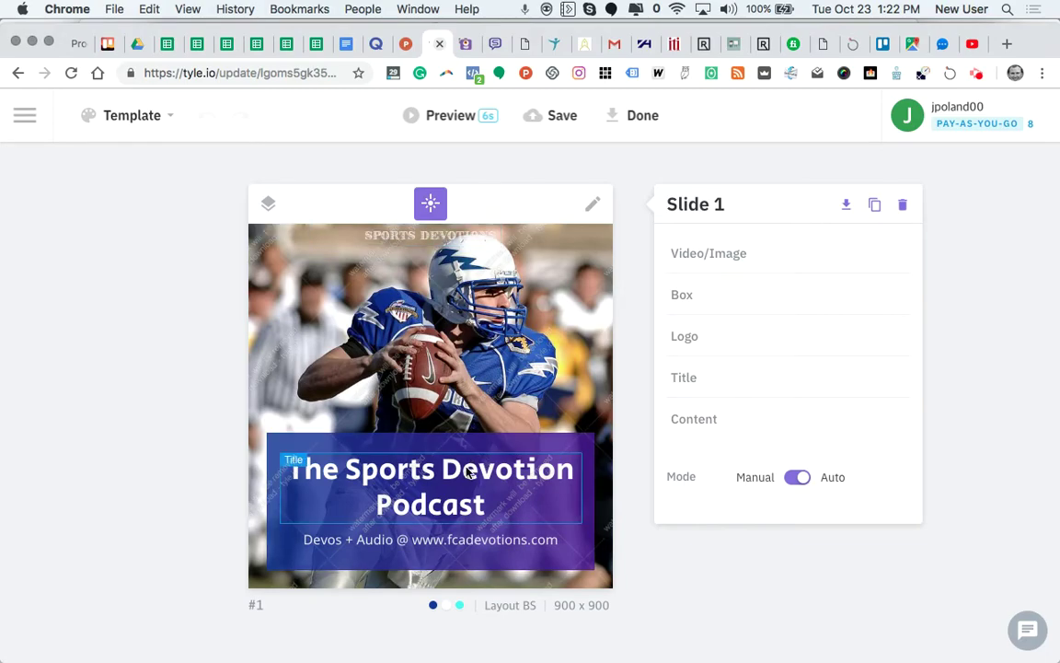
Set the podcast title to scale 1, then inspect the subtitle and background photo settings
{"action": "left_click", "coordinate": [415, 447]}
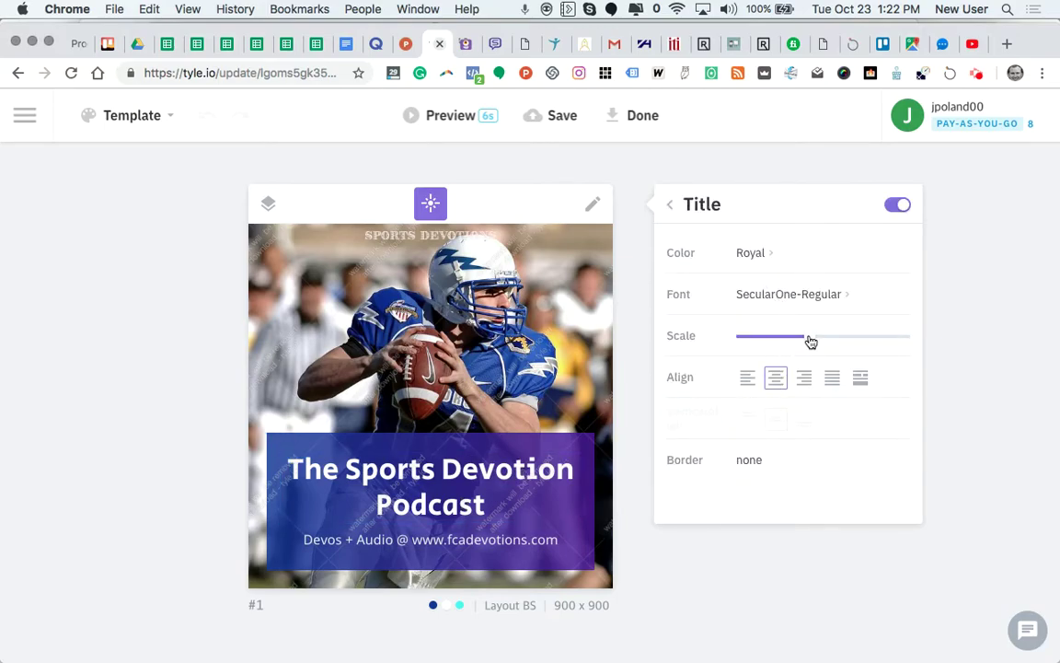
{"action": "left_click_drag", "start_coordinate": [809, 341], "coordinate": [820, 345]}
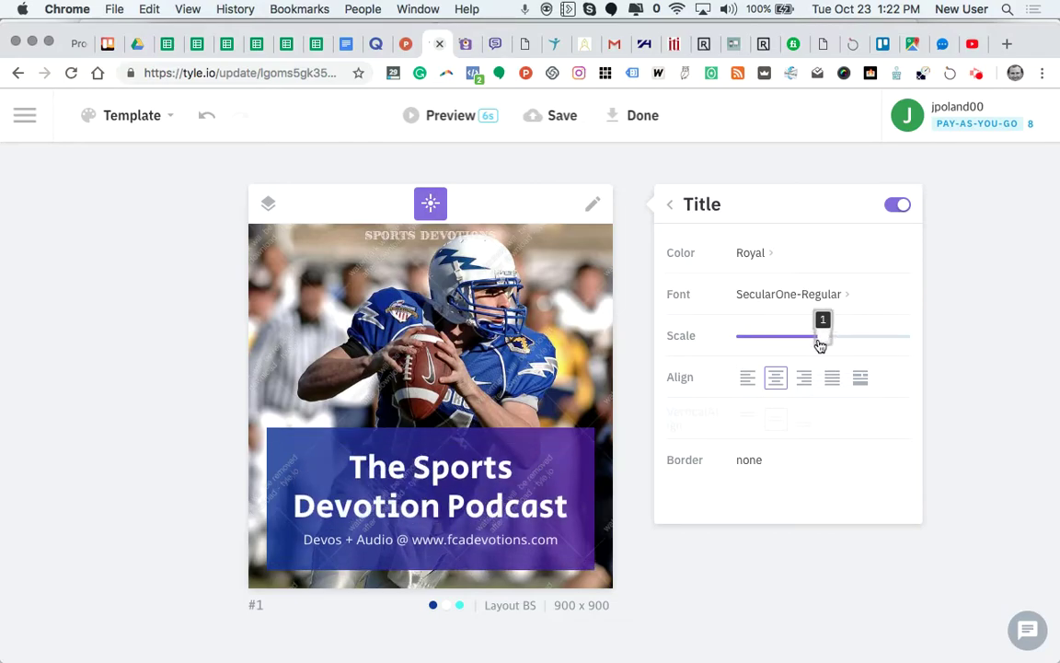
{"action": "left_click", "coordinate": [509, 542]}
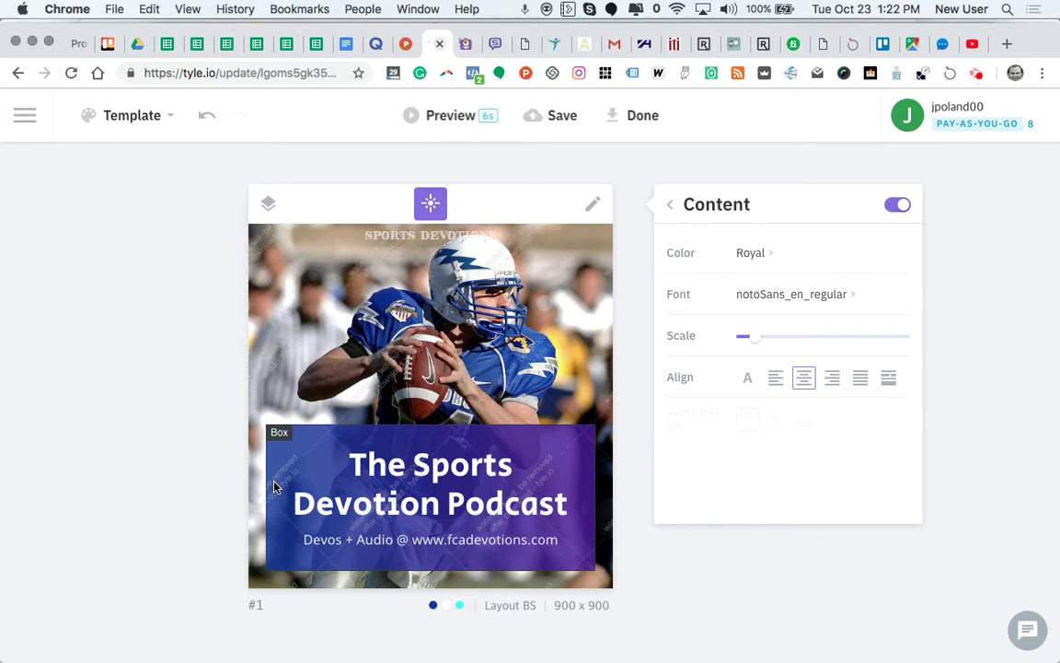
{"action": "left_click", "coordinate": [564, 317]}
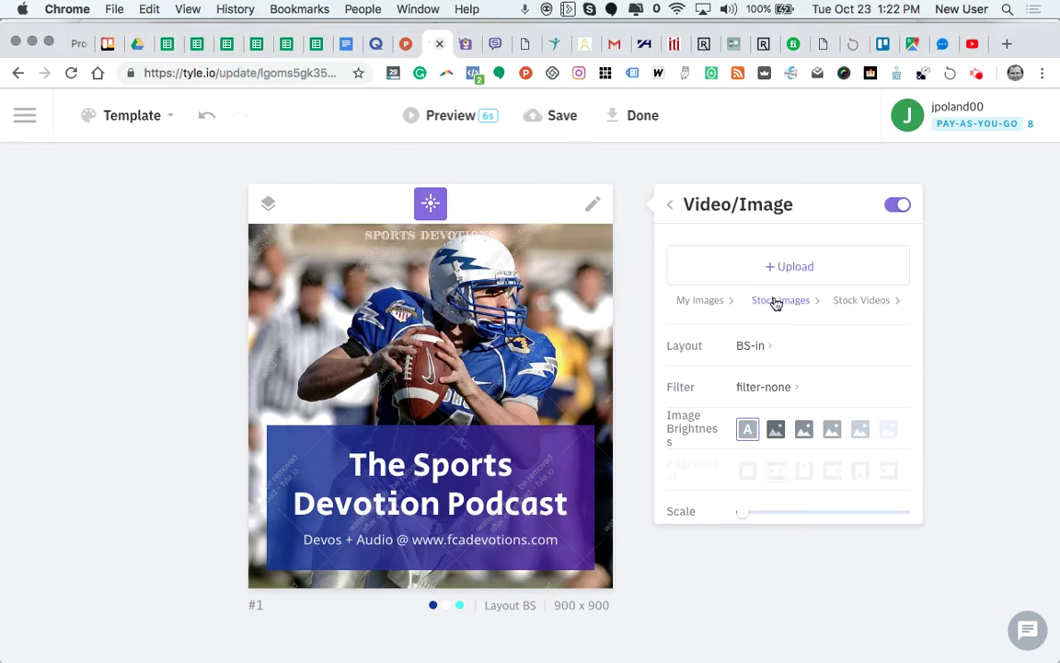
Try the Link Thumbnail 1200x627, Page Cover Image 851x315 and Page Cover Video 820x312 sizes
{"action": "left_click", "coordinate": [584, 610]}
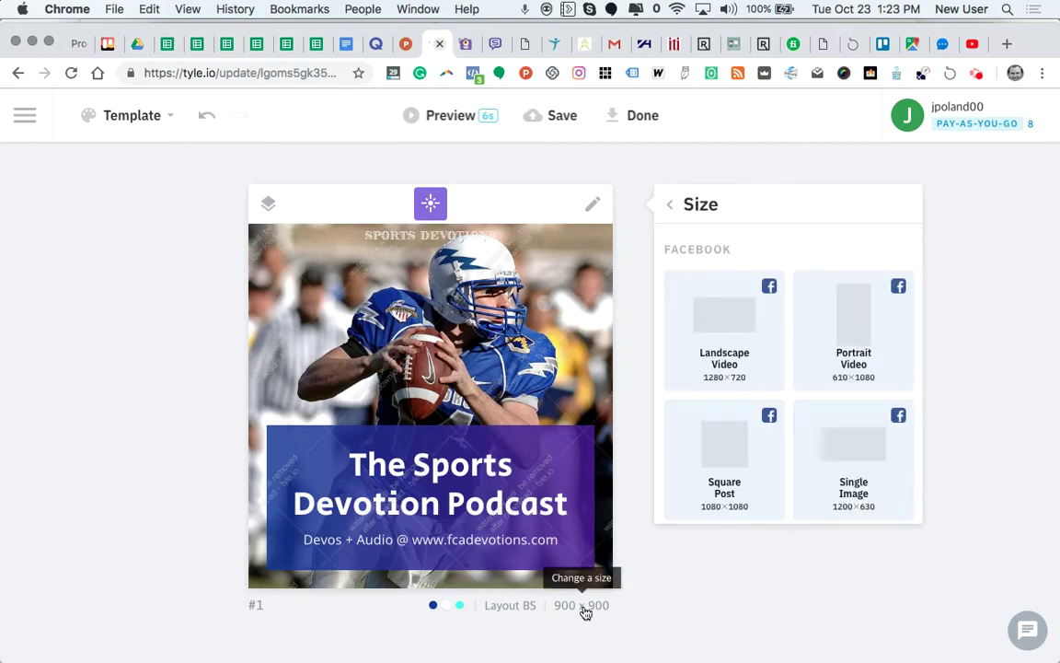
{"action": "scroll", "coordinate": [732, 446], "scroll_direction": "down", "scroll_amount": 4}
{"action": "scroll", "coordinate": [733, 446], "scroll_direction": "down", "scroll_amount": 1}
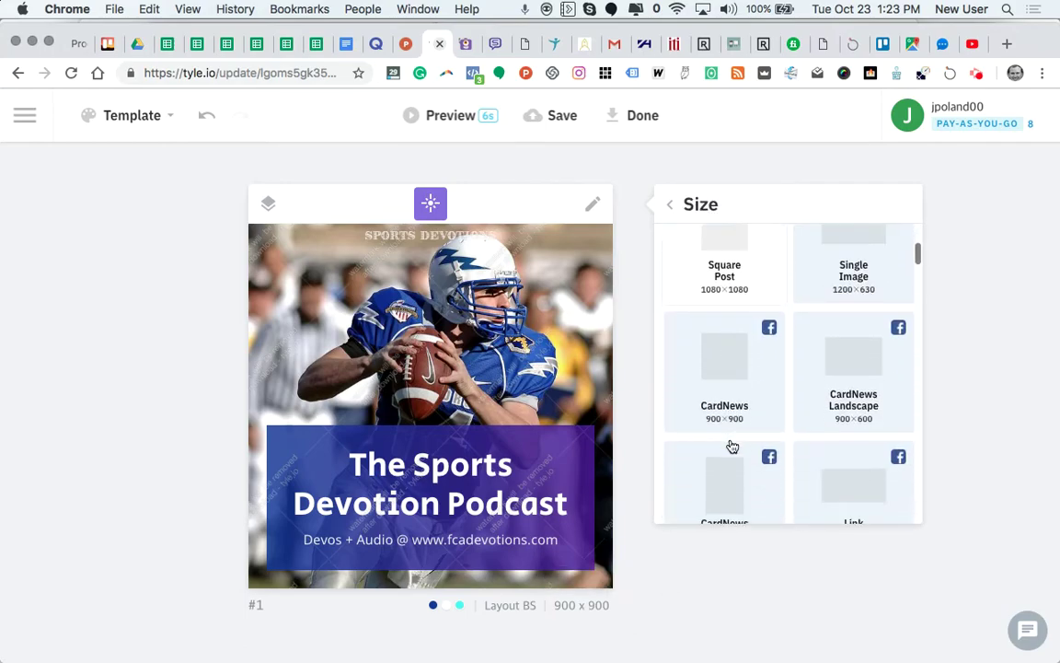
{"action": "scroll", "coordinate": [732, 446], "scroll_direction": "down", "scroll_amount": 2}
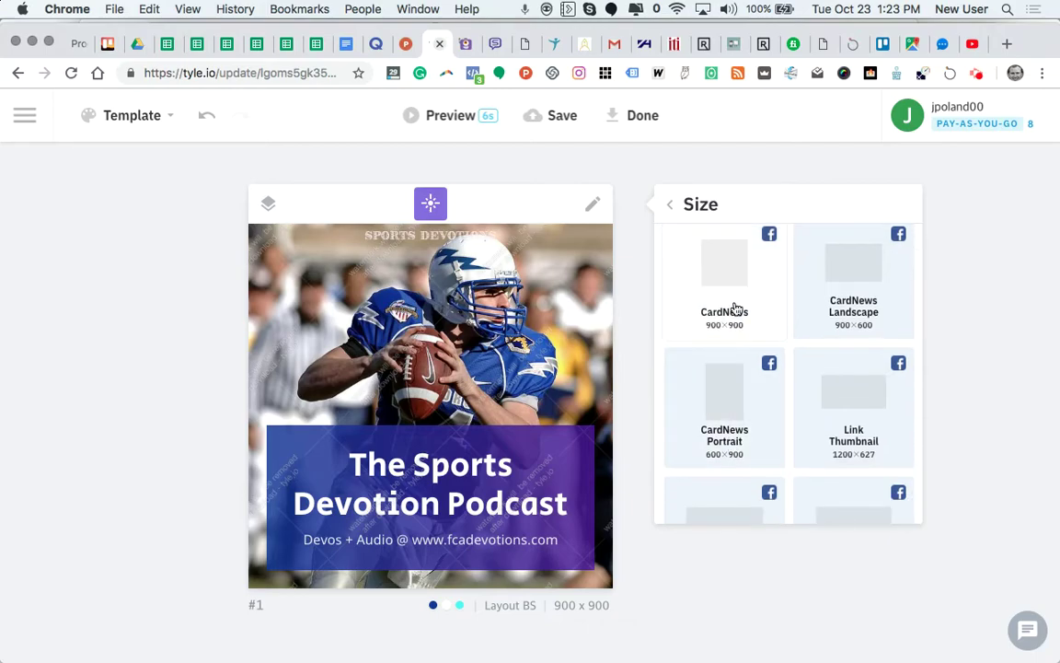
{"action": "left_click", "coordinate": [831, 416]}
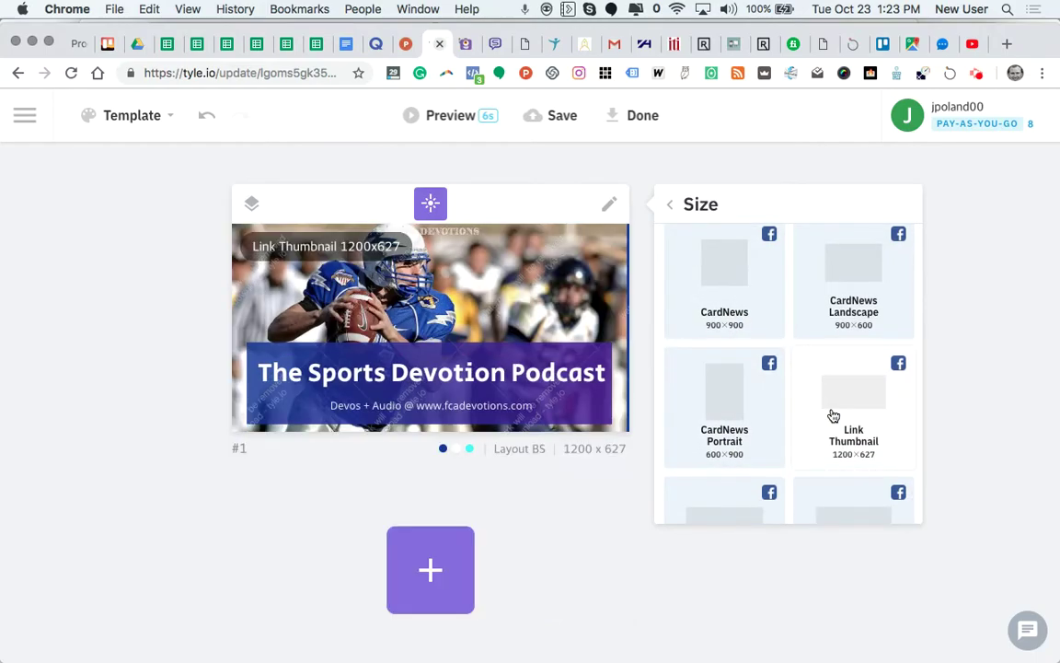
{"action": "scroll", "coordinate": [731, 428], "scroll_direction": "down", "scroll_amount": 2}
{"action": "left_click", "coordinate": [728, 429]}
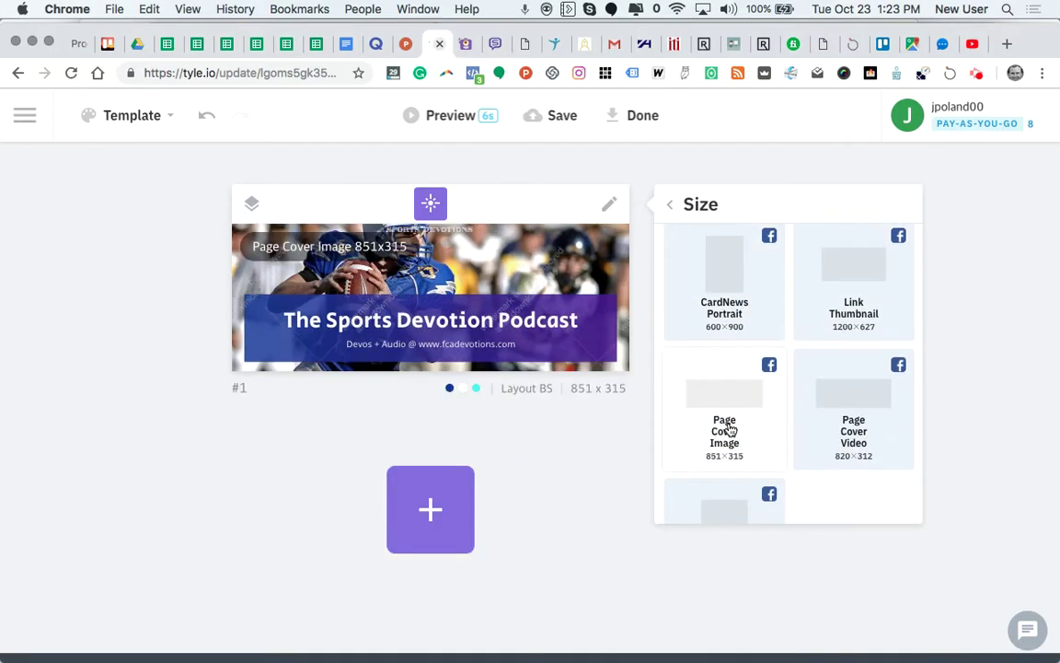
{"action": "left_click", "coordinate": [852, 416]}
Resize the card to Portrait Video 610x1080 and select its background photo
{"action": "scroll", "coordinate": [852, 416], "scroll_direction": "up", "scroll_amount": 3}
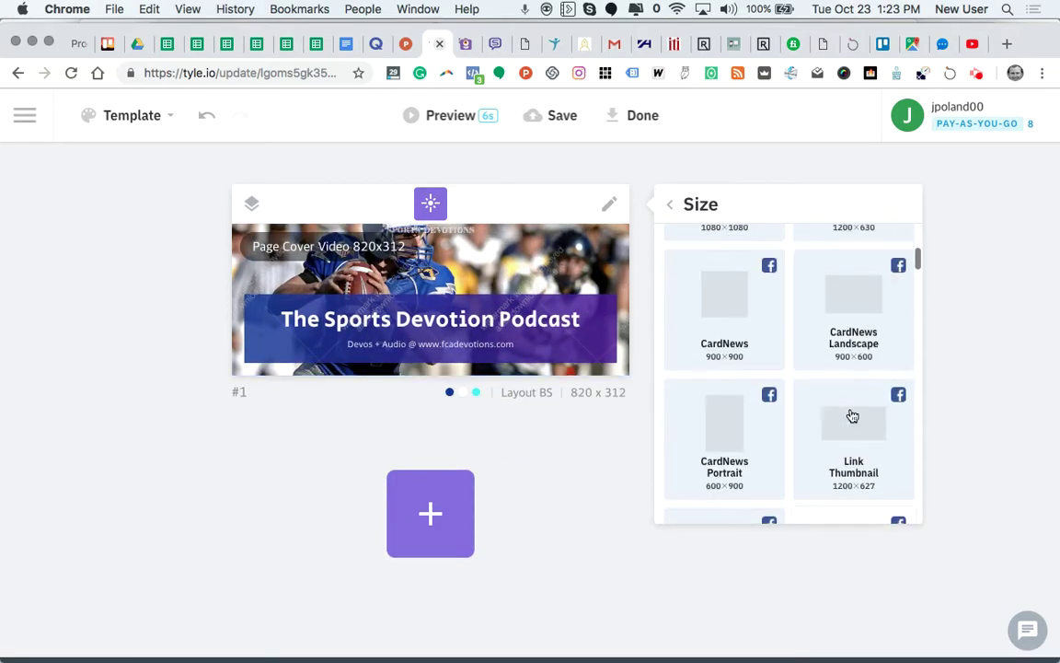
{"action": "scroll", "coordinate": [852, 387], "scroll_direction": "up", "scroll_amount": 2}
{"action": "scroll", "coordinate": [854, 366], "scroll_direction": "up", "scroll_amount": 1}
{"action": "scroll", "coordinate": [854, 363], "scroll_direction": "up", "scroll_amount": 1}
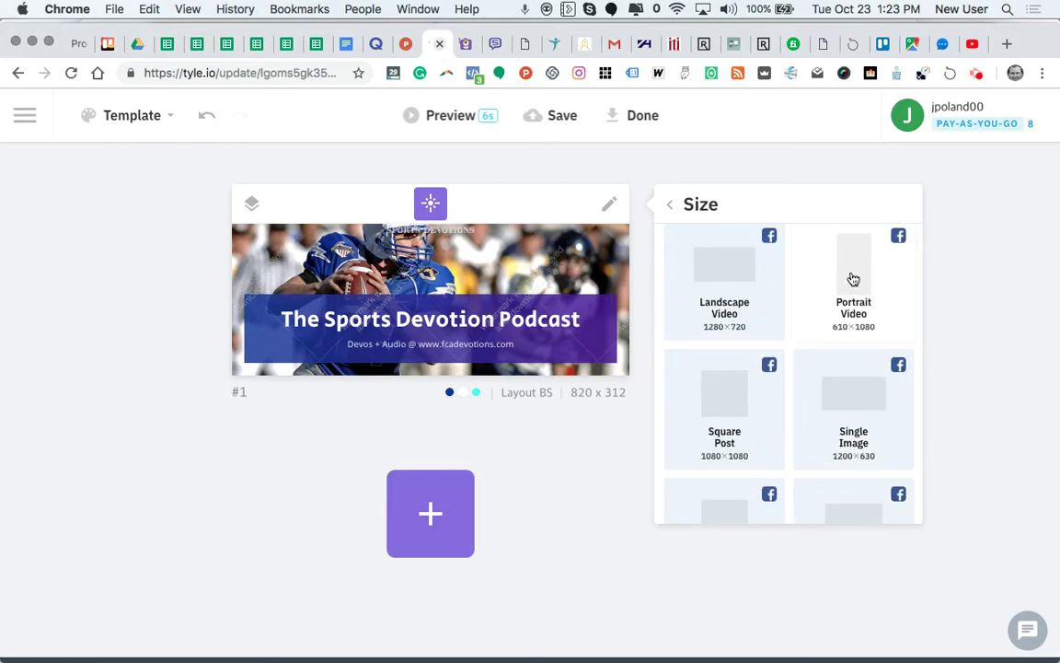
{"action": "left_click", "coordinate": [853, 279]}
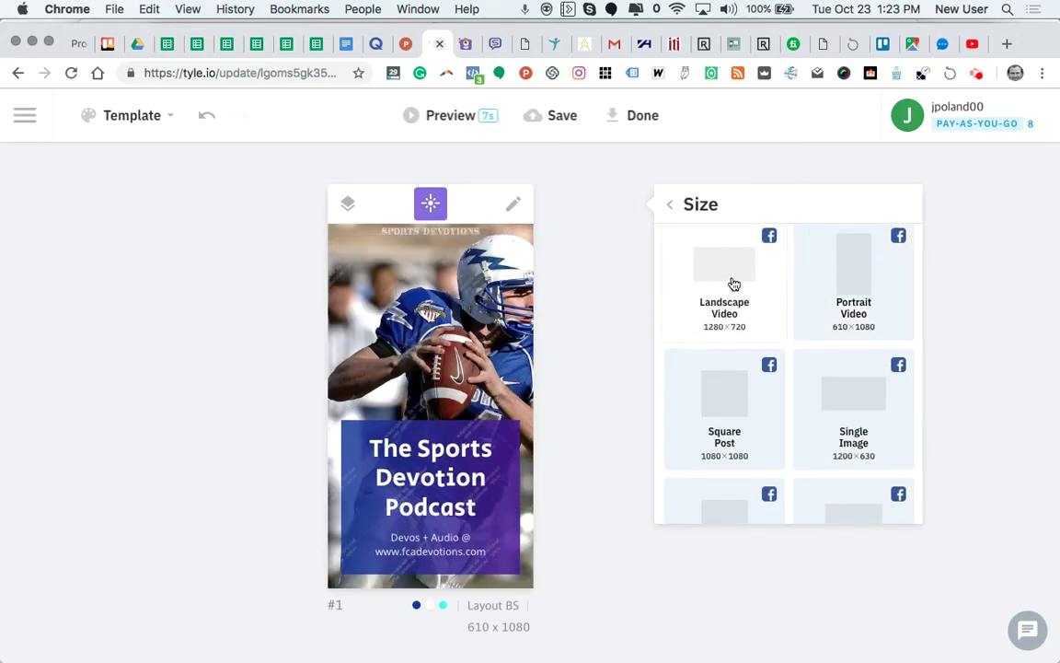
{"action": "left_click", "coordinate": [481, 290]}
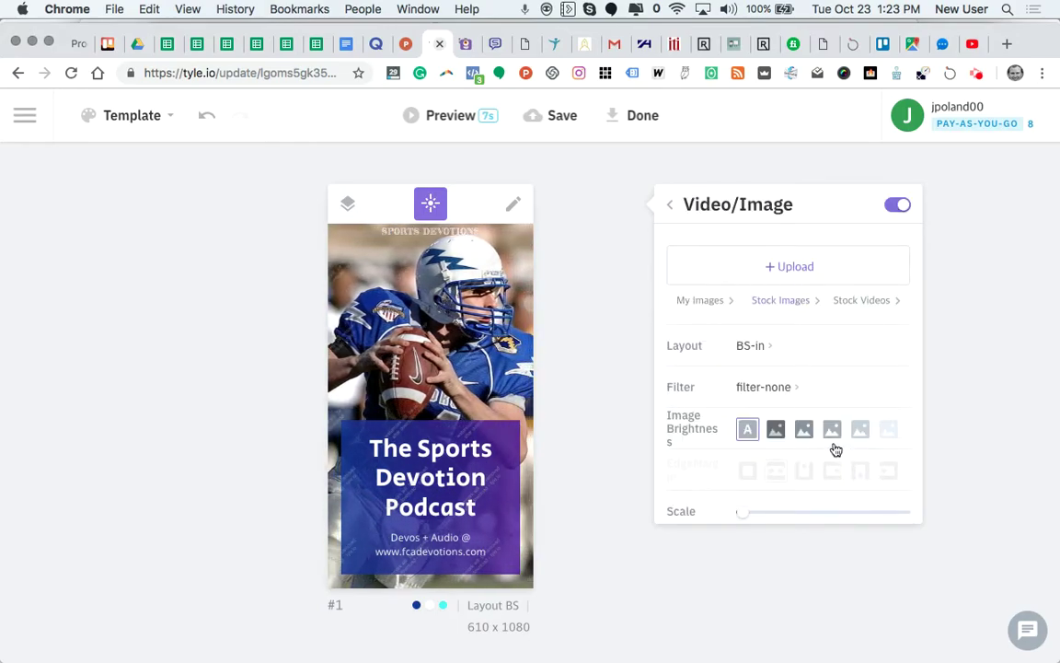
Try the circular, small square, full-height and middle-band centred box layouts
{"action": "left_click", "coordinate": [511, 602]}
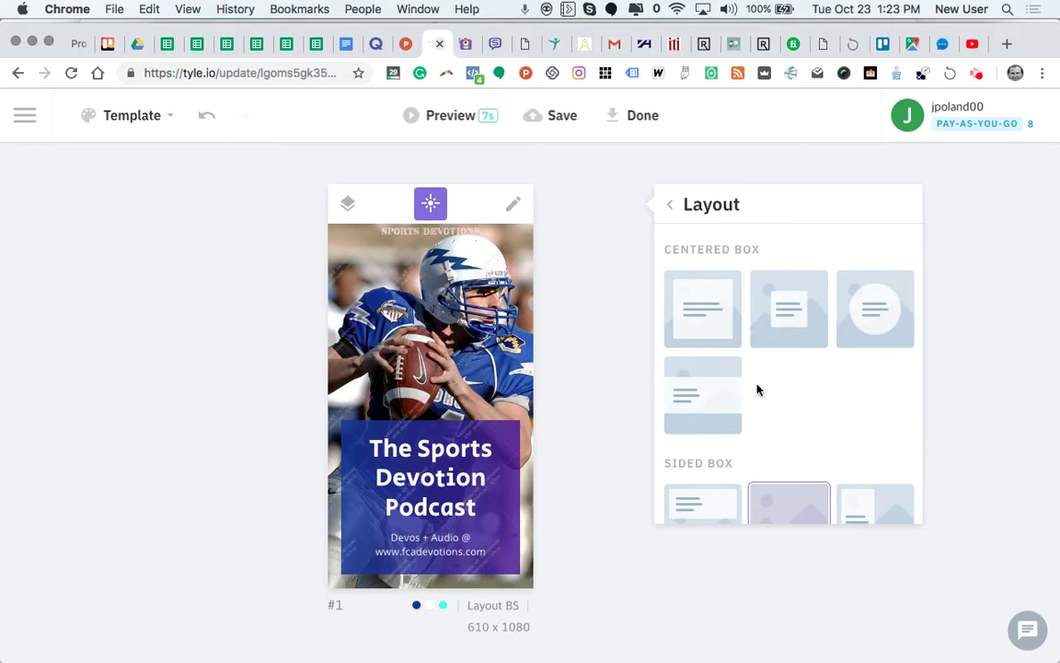
{"action": "scroll", "coordinate": [758, 386], "scroll_direction": "down", "scroll_amount": 5}
{"action": "scroll", "coordinate": [745, 395], "scroll_direction": "down", "scroll_amount": 3}
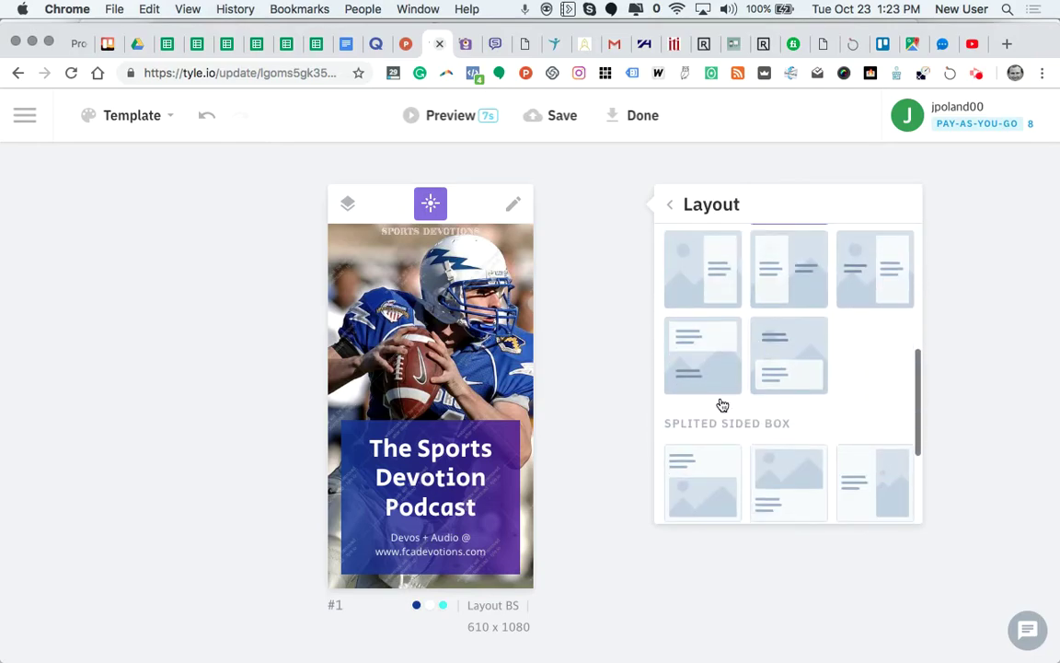
{"action": "left_click", "coordinate": [502, 629]}
{"action": "left_click", "coordinate": [515, 606]}
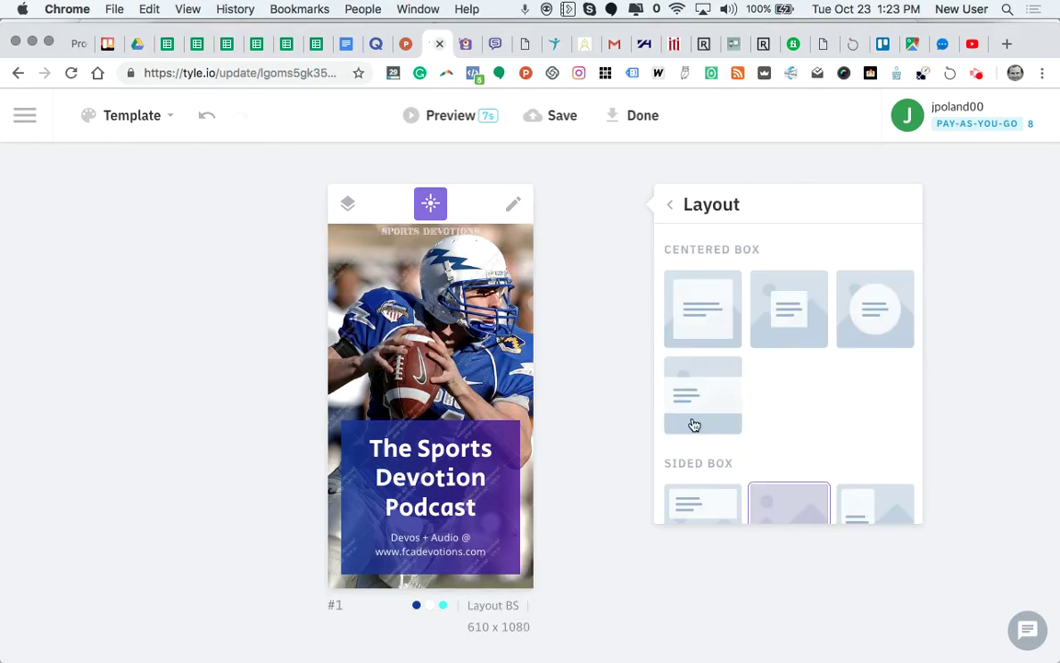
{"action": "left_click", "coordinate": [876, 314]}
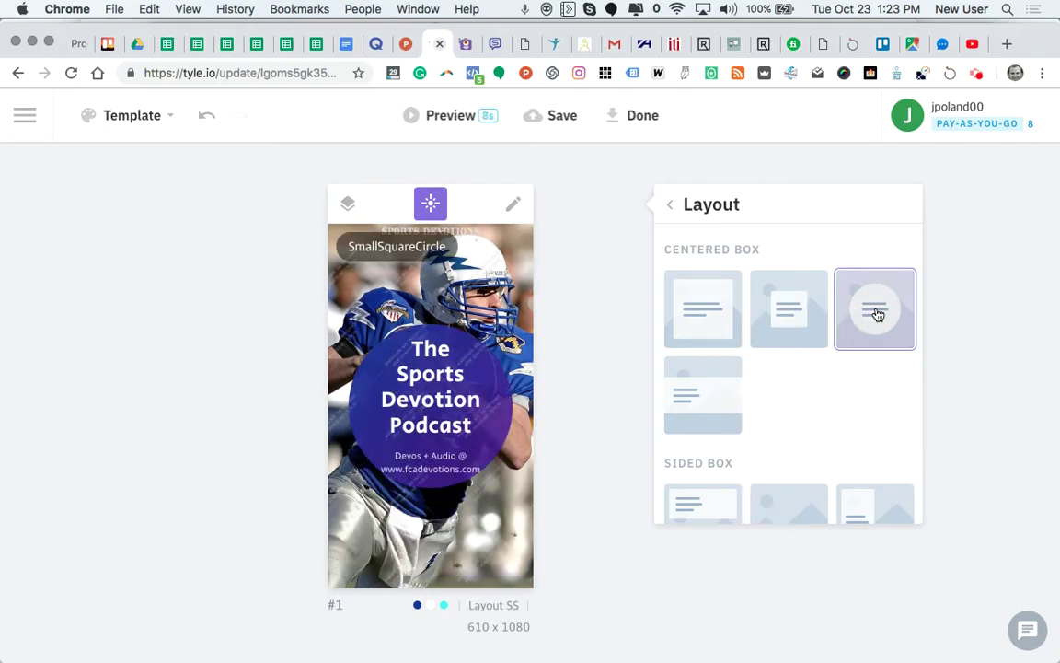
{"action": "left_click", "coordinate": [780, 314]}
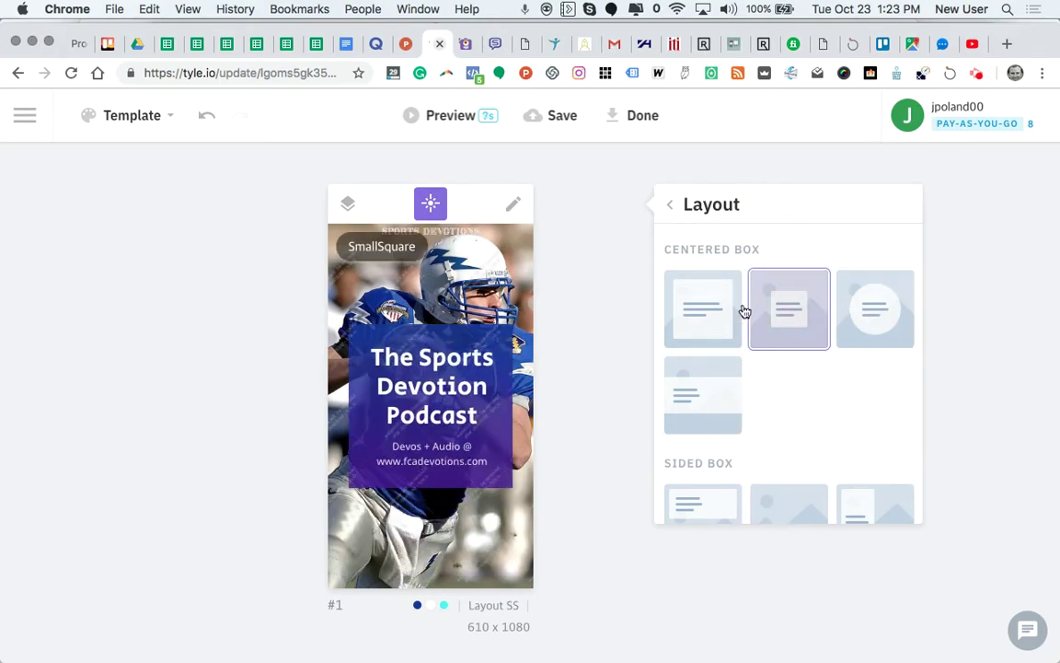
{"action": "left_click", "coordinate": [716, 312]}
{"action": "left_click", "coordinate": [714, 405]}
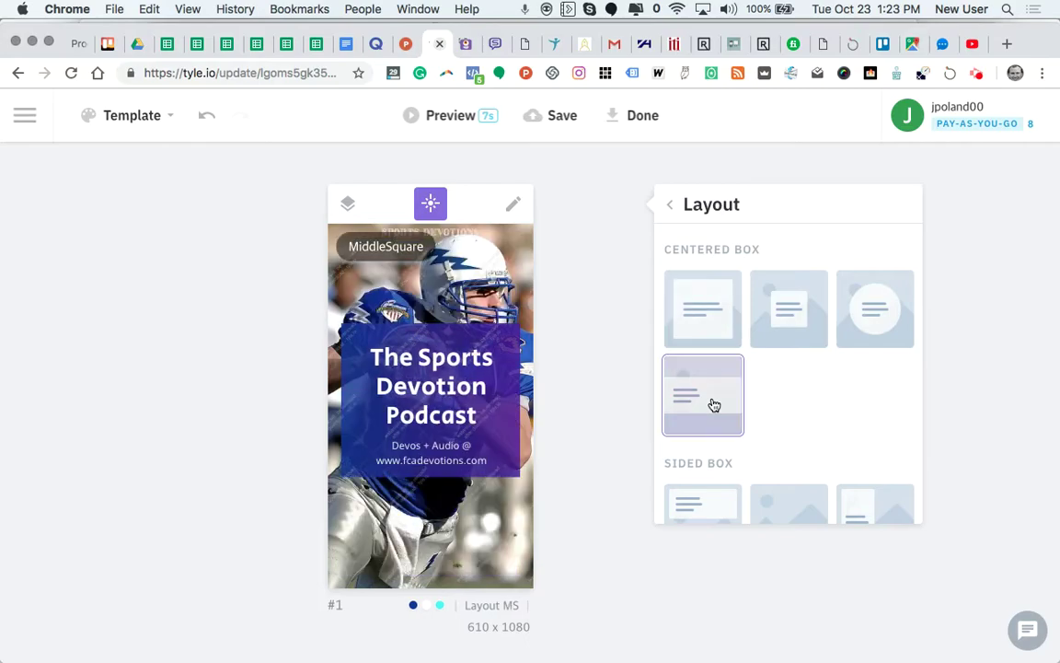
Try several sided-box layouts and keep the one with the text box along the bottom
{"action": "scroll", "coordinate": [714, 405], "scroll_direction": "down", "scroll_amount": 2}
{"action": "scroll", "coordinate": [714, 386], "scroll_direction": "down", "scroll_amount": 2}
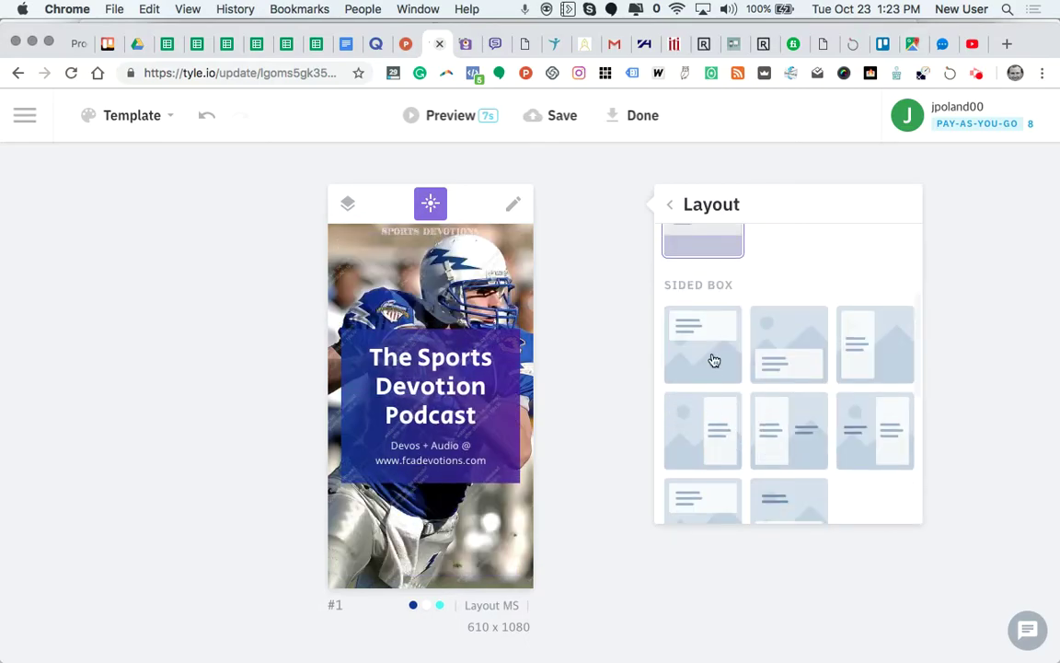
{"action": "left_click", "coordinate": [714, 363]}
{"action": "left_click", "coordinate": [718, 426]}
{"action": "left_click", "coordinate": [805, 436]}
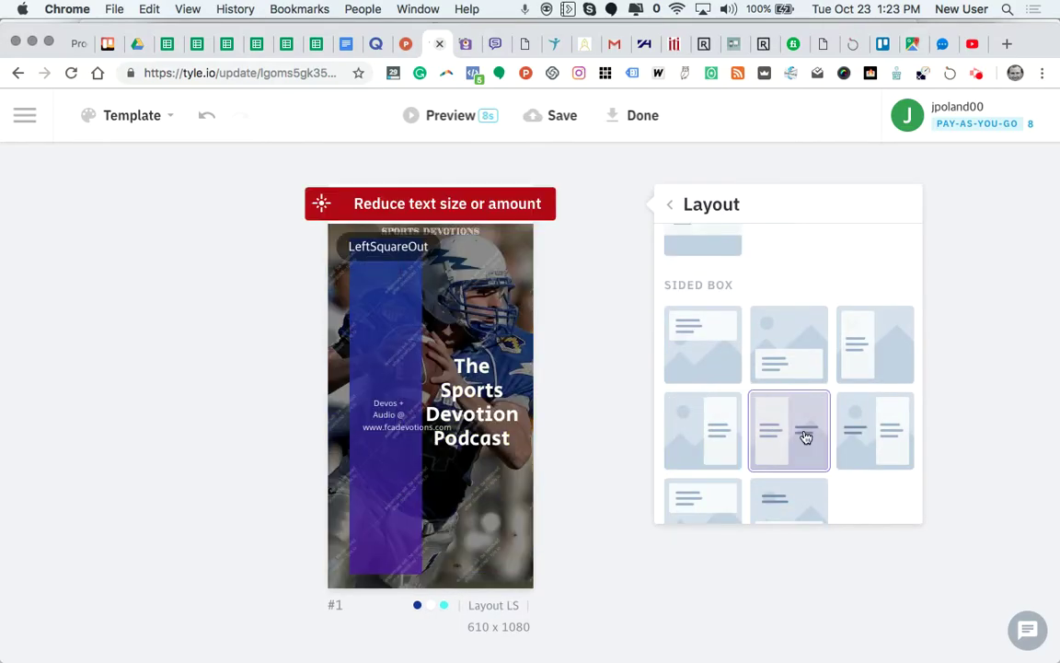
{"action": "left_click", "coordinate": [880, 433]}
{"action": "left_click", "coordinate": [878, 364]}
{"action": "left_click", "coordinate": [789, 352]}
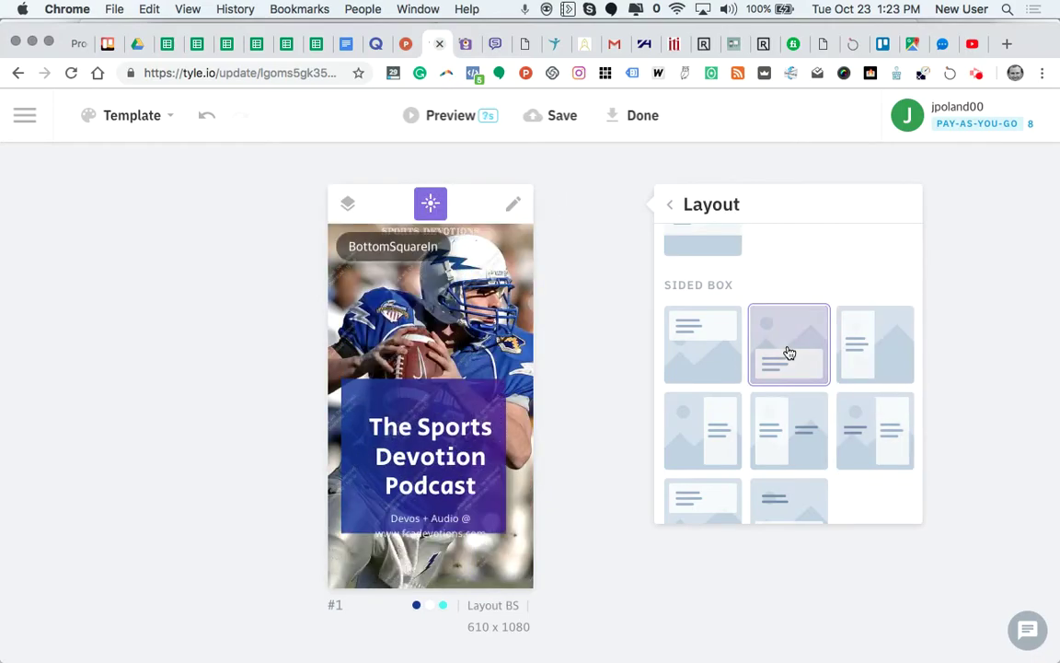
{"action": "left_click", "coordinate": [771, 495]}
Try profile-image and 1080x1080 sizes, then set the card to Instagram Stories Video 540x960
{"action": "left_click", "coordinate": [496, 631]}
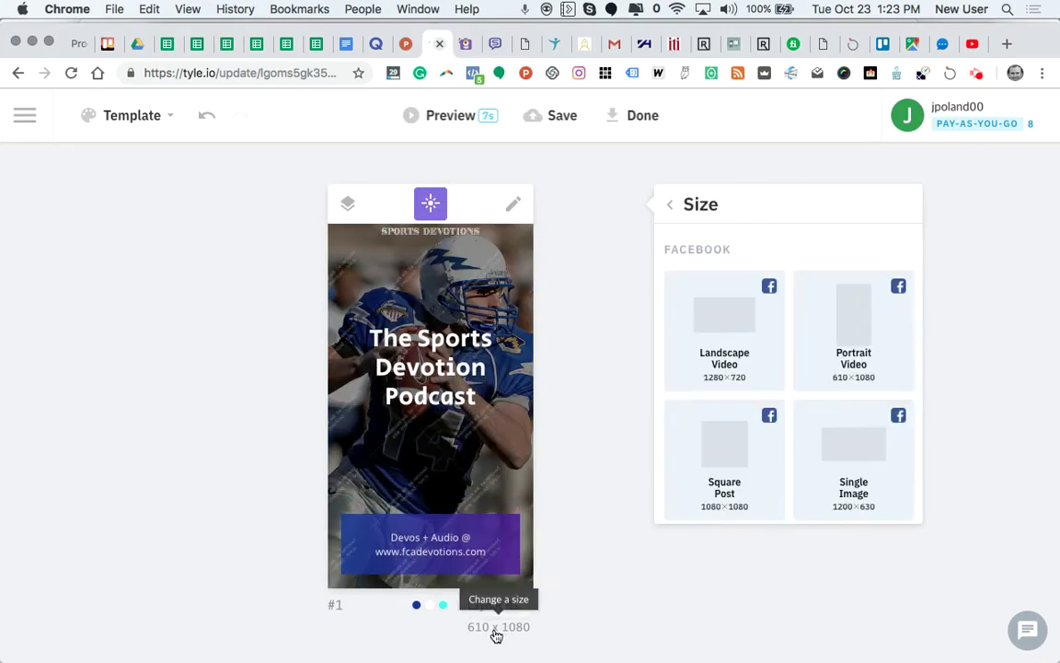
{"action": "scroll", "coordinate": [714, 505], "scroll_direction": "down", "scroll_amount": 3}
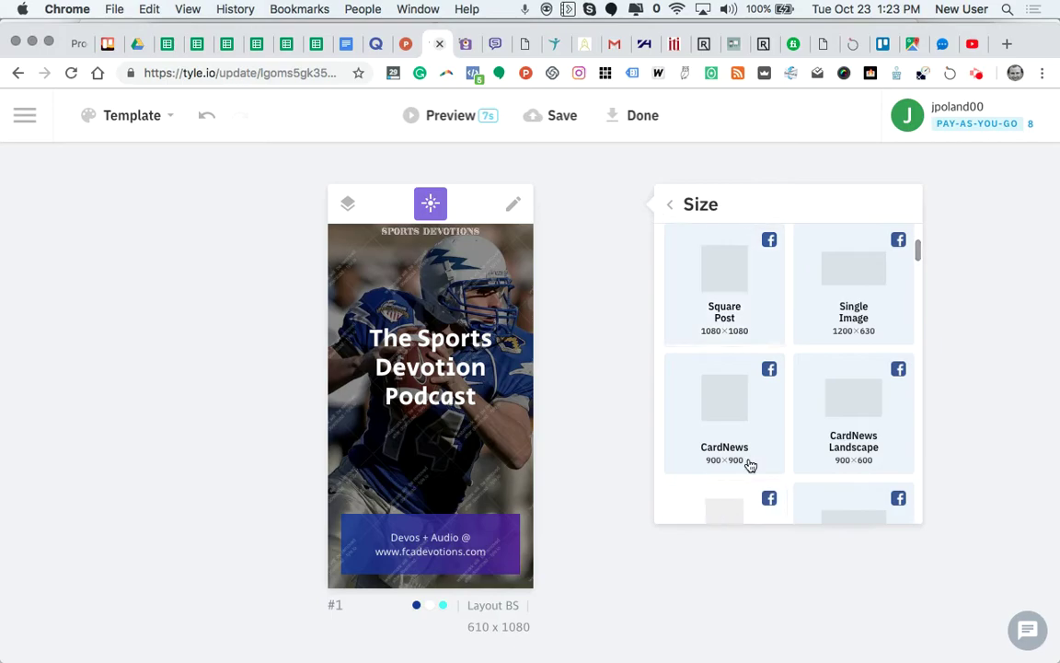
{"action": "scroll", "coordinate": [742, 406], "scroll_direction": "down", "scroll_amount": 5}
{"action": "scroll", "coordinate": [741, 406], "scroll_direction": "down", "scroll_amount": 2}
{"action": "scroll", "coordinate": [742, 406], "scroll_direction": "down", "scroll_amount": 4}
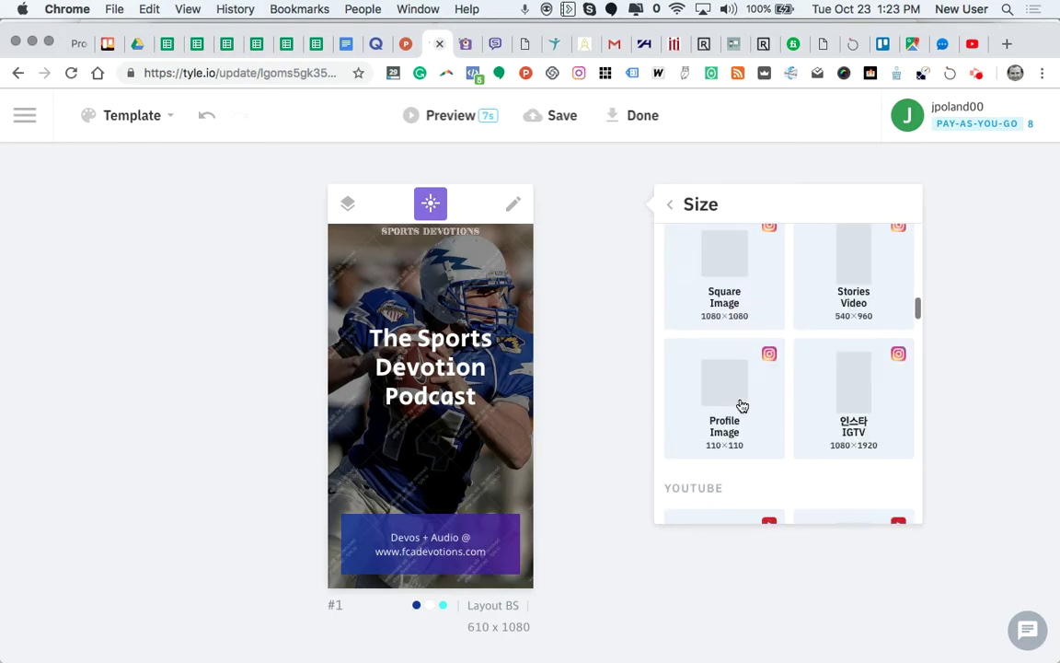
{"action": "left_click", "coordinate": [742, 406]}
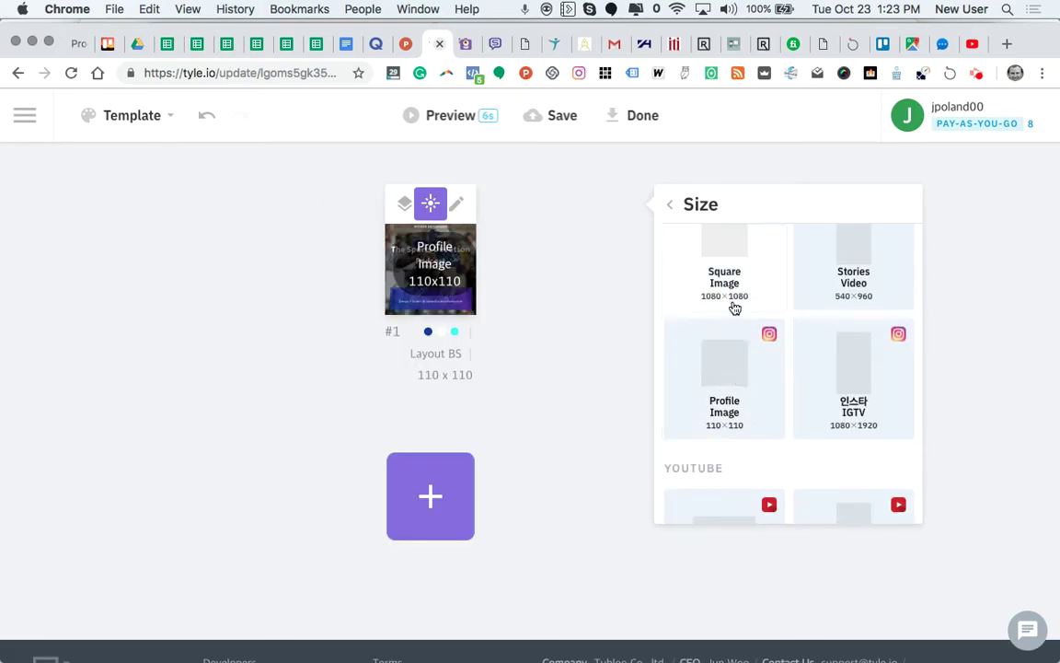
{"action": "left_click", "coordinate": [734, 291]}
{"action": "scroll", "coordinate": [840, 389], "scroll_direction": "up", "scroll_amount": 2}
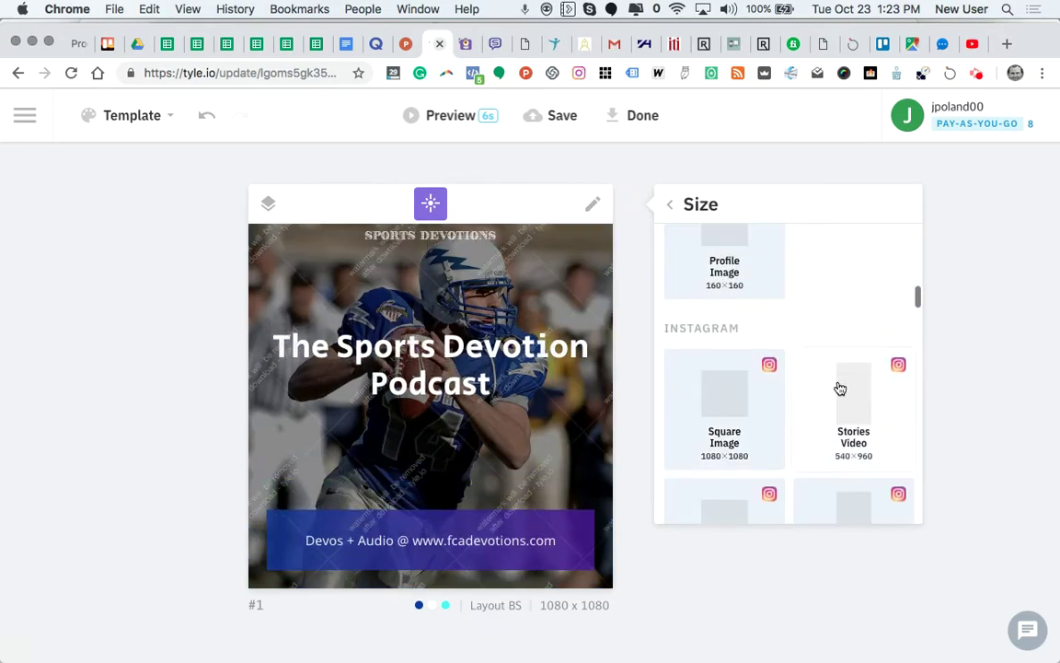
{"action": "left_click", "coordinate": [855, 407]}
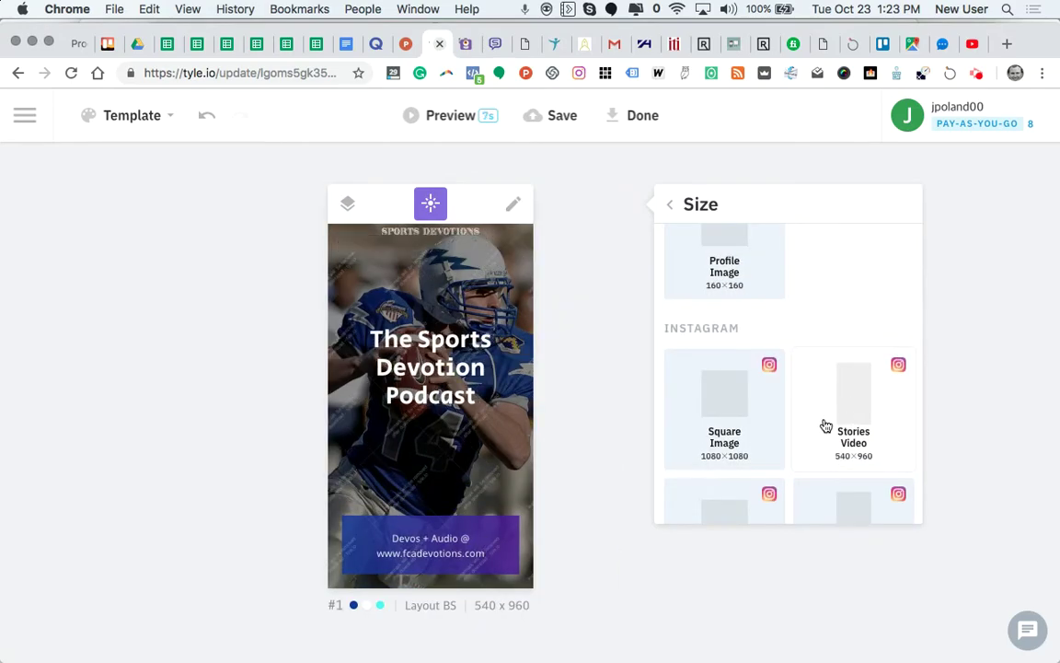
Save the 540x960 card, watch it in the Video Mode preview, and close the preview
{"action": "left_click", "coordinate": [554, 129]}
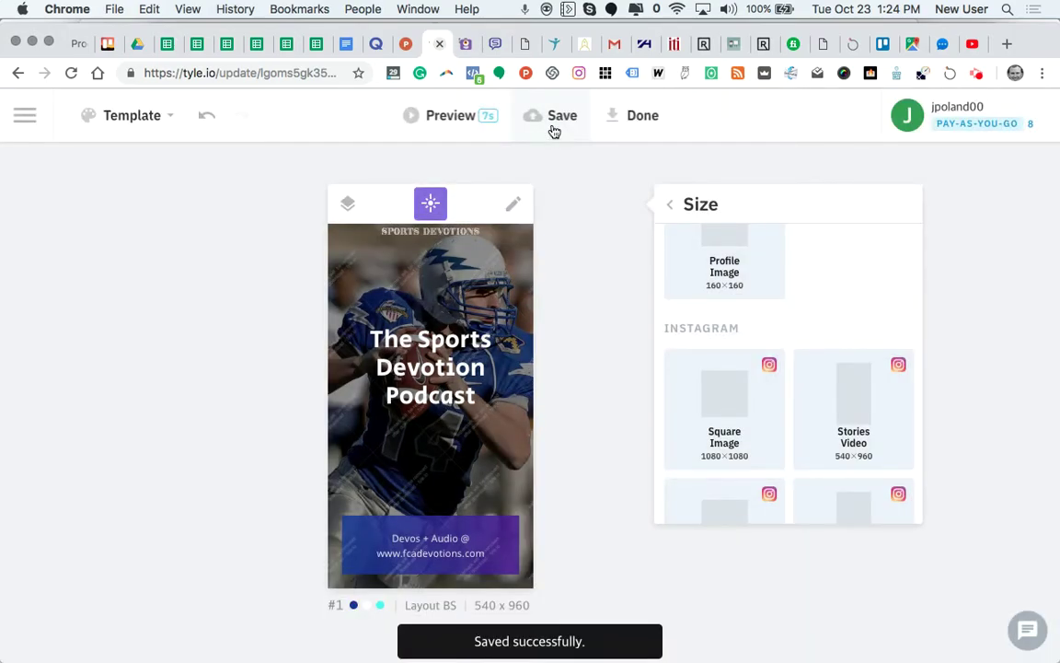
{"action": "left_click", "coordinate": [406, 120]}
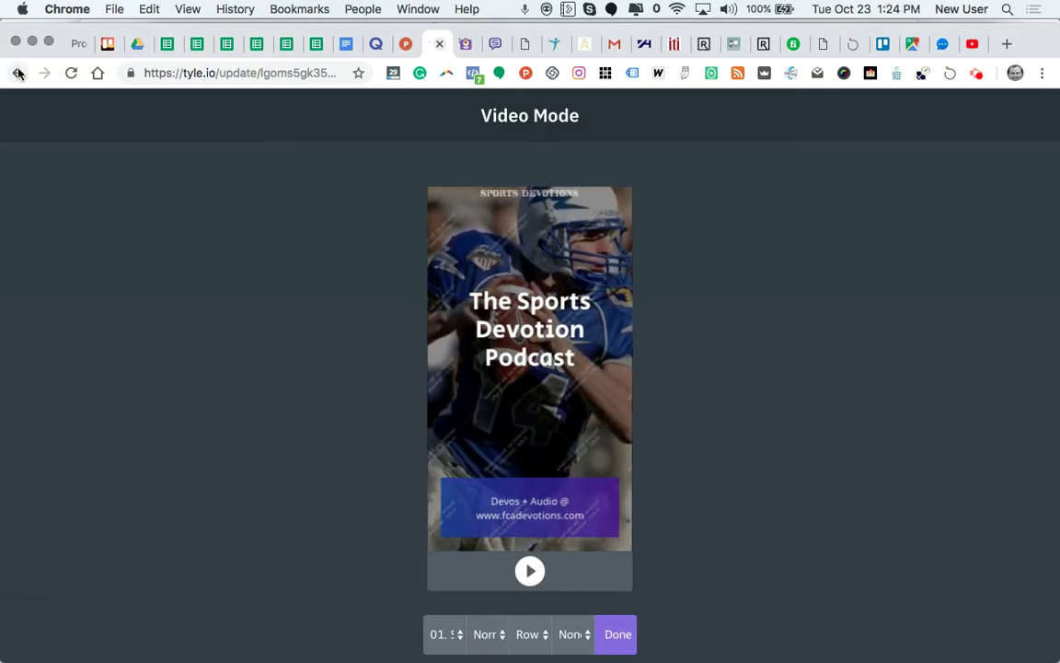
{"action": "left_click", "coordinate": [618, 634]}
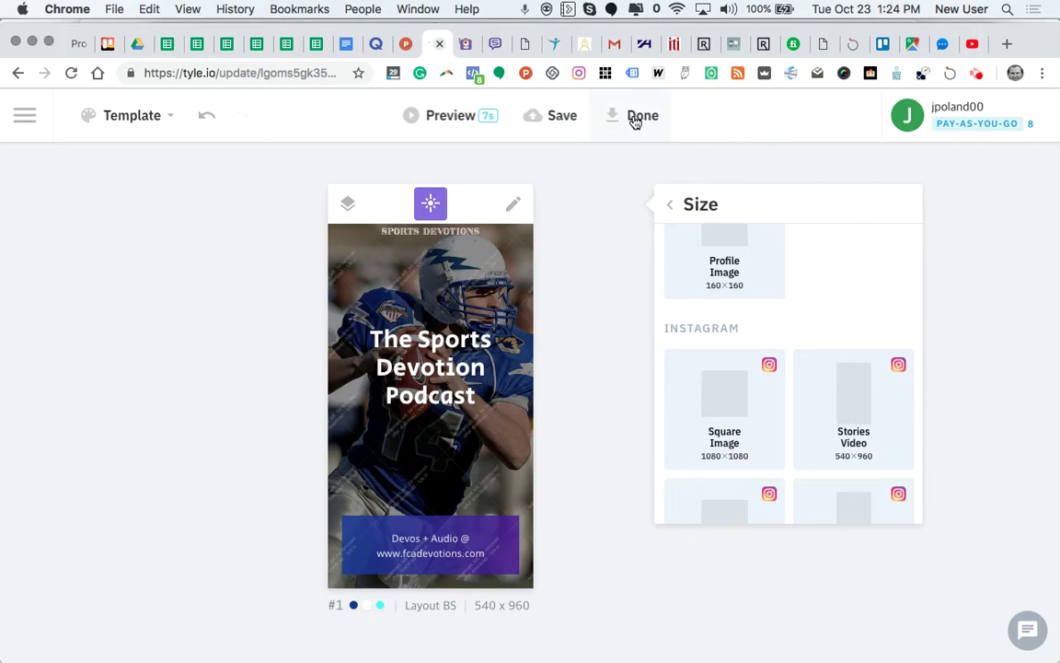
Finish the design with Done and wait for the download and share page
{"action": "left_click", "coordinate": [633, 122]}
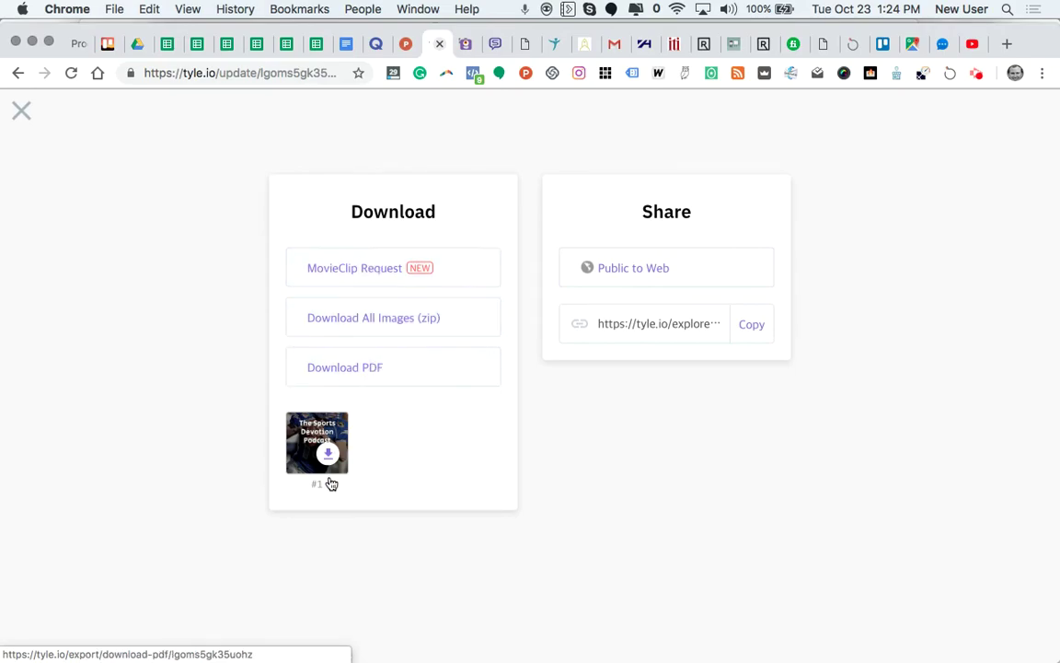
Download the card as a PDF, zoom to view the whole page, then return to tyle.io
{"action": "left_click", "coordinate": [348, 372]}
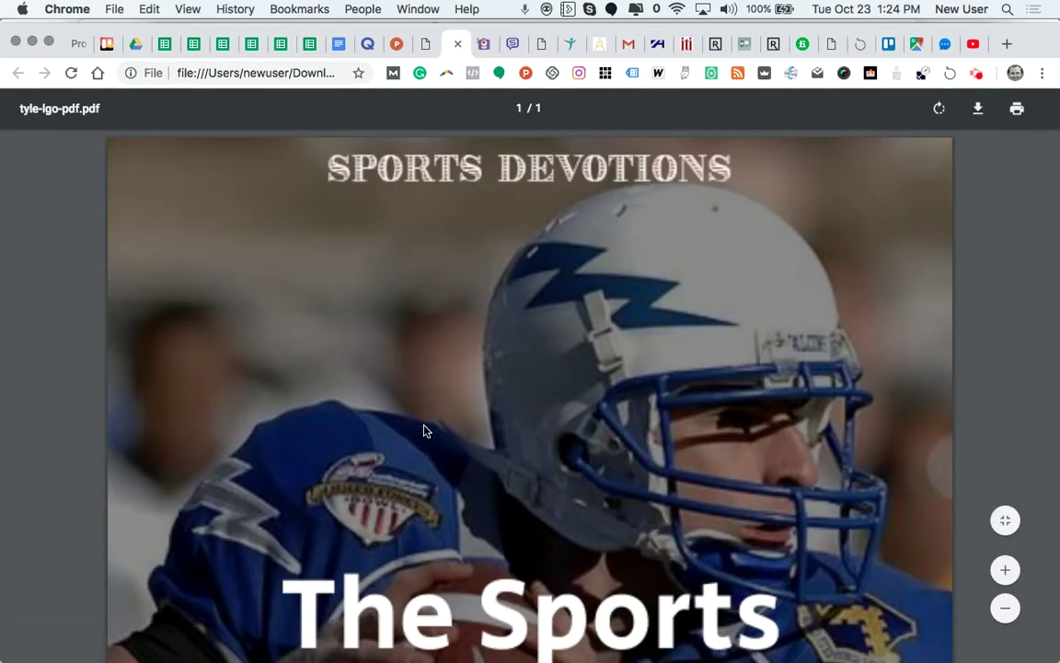
{"action": "scroll", "coordinate": [426, 431], "scroll_direction": "down", "scroll_amount": 3}
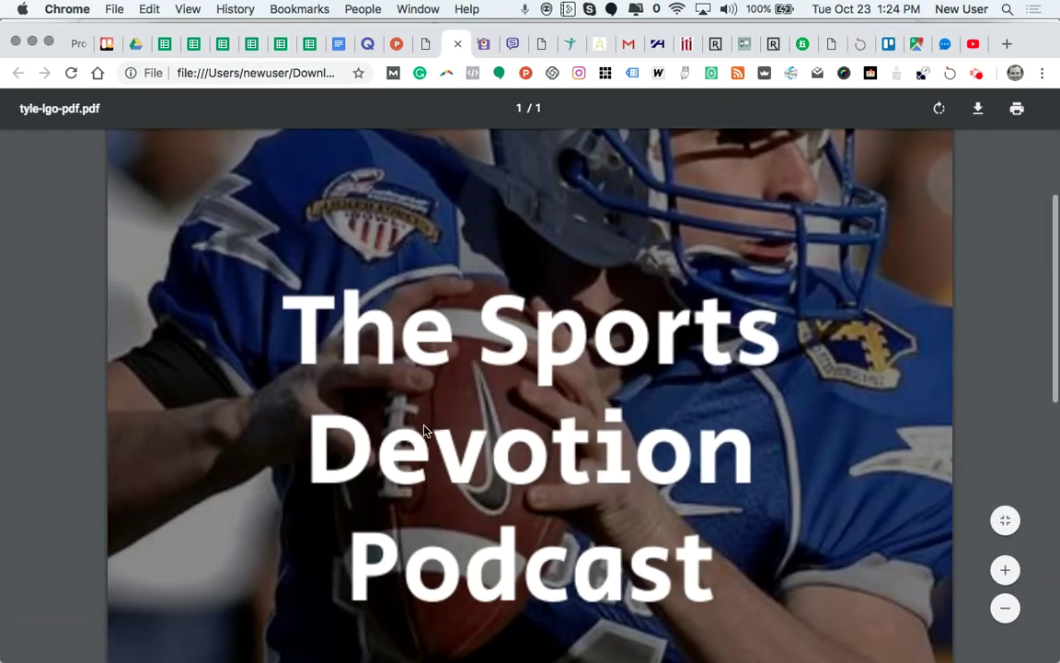
{"action": "left_click", "coordinate": [1005, 608]}
{"action": "left_click", "coordinate": [1005, 608]}
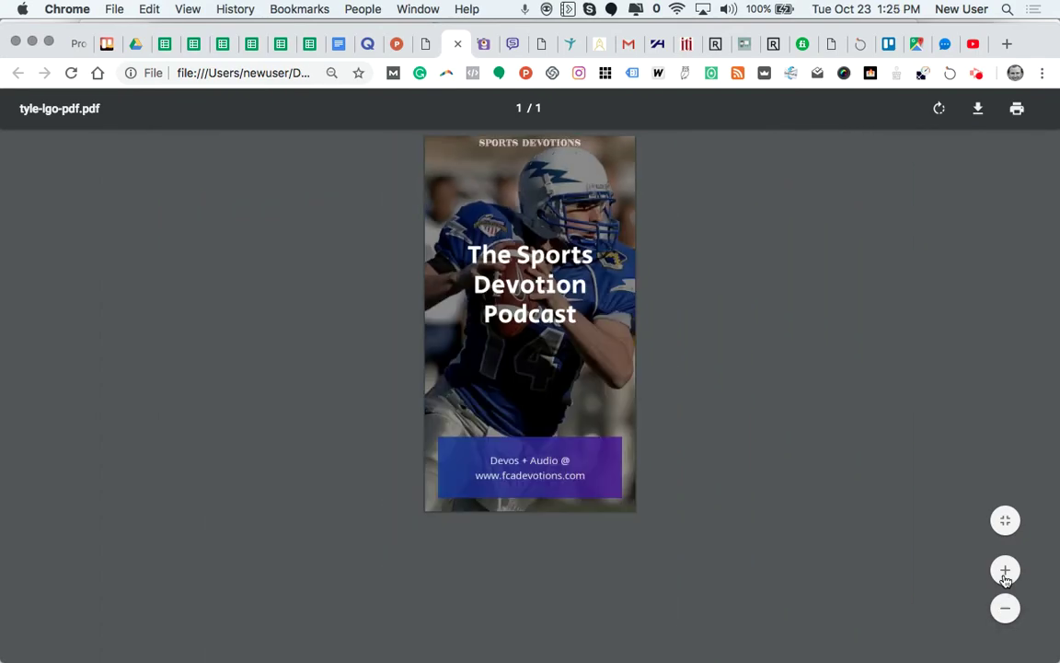
{"action": "left_click", "coordinate": [1005, 570]}
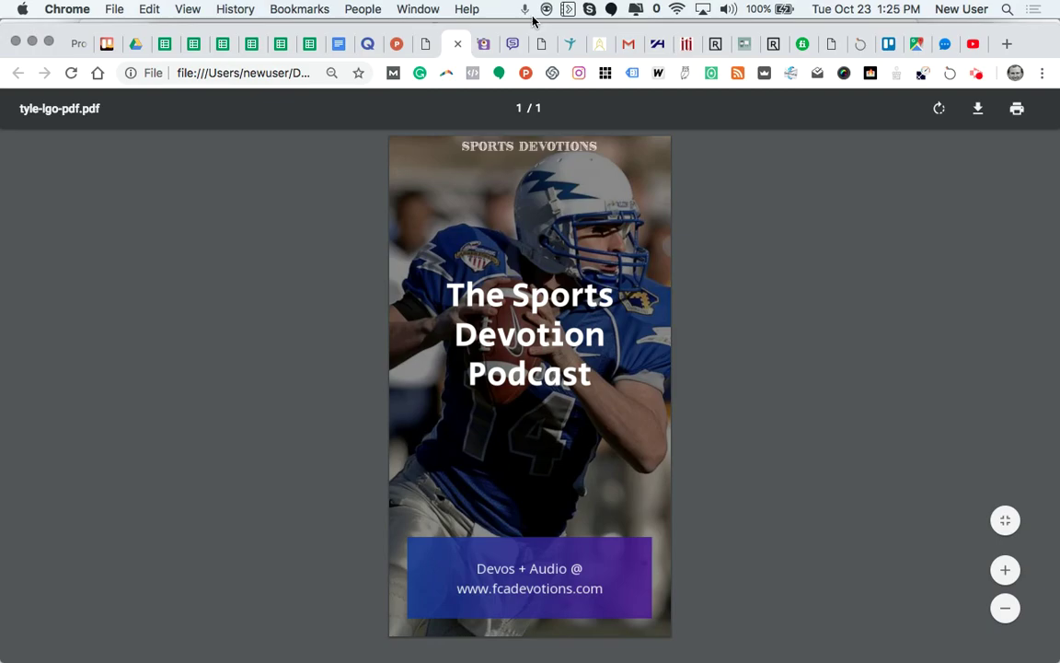
{"action": "left_click", "coordinate": [425, 43]}
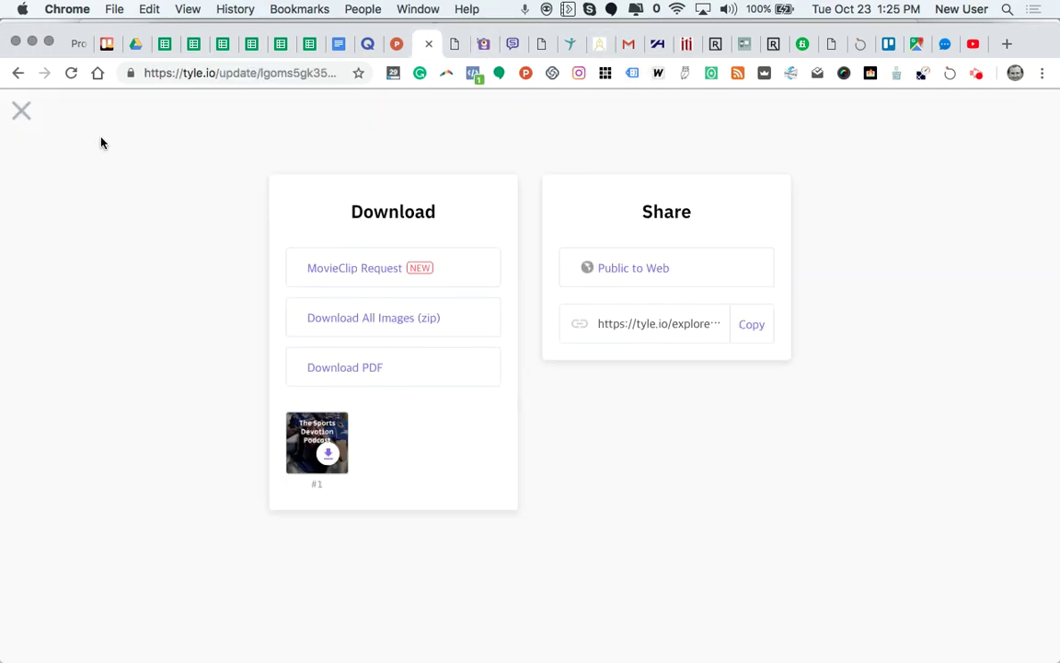
Close the Download/Share page, check the downloaded file's tab, and return to the card editor
{"action": "left_click", "coordinate": [21, 111]}
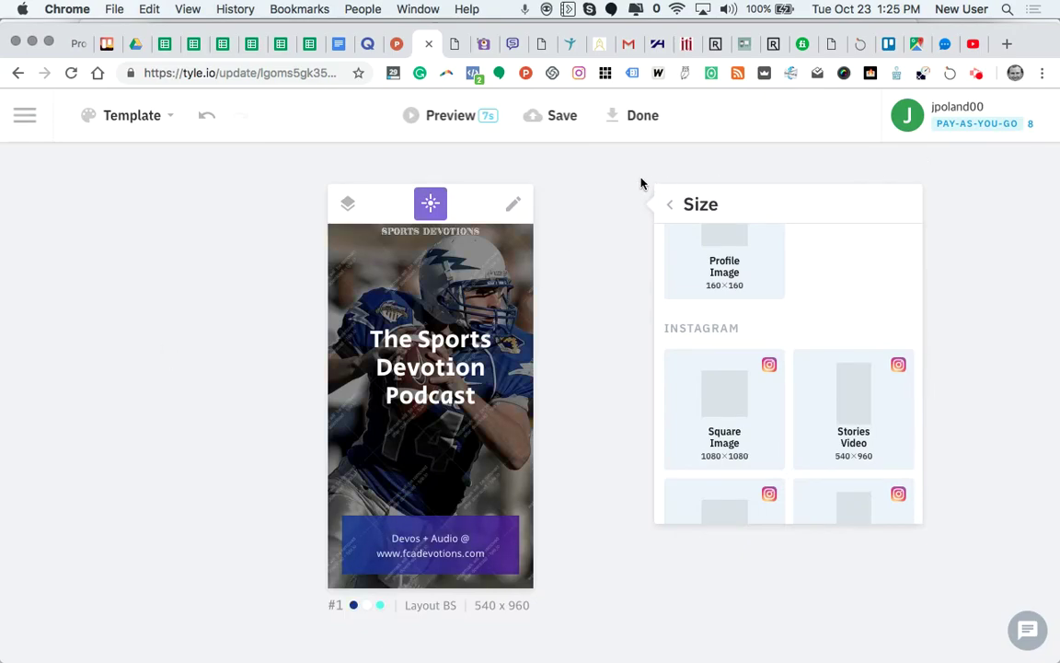
{"action": "left_click", "coordinate": [457, 46]}
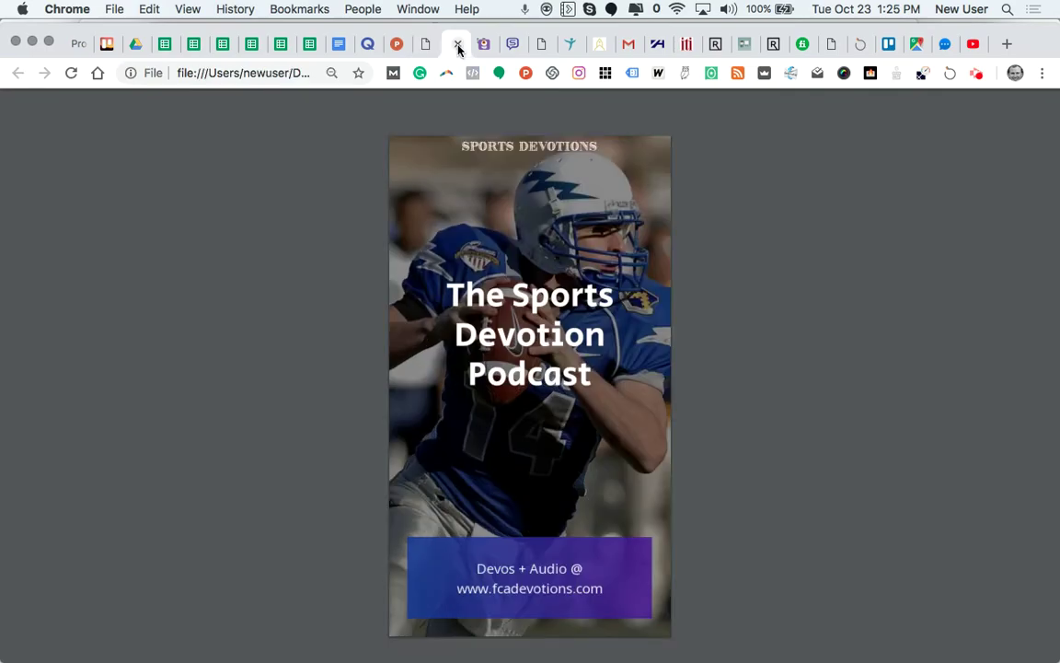
{"action": "left_click", "coordinate": [426, 46]}
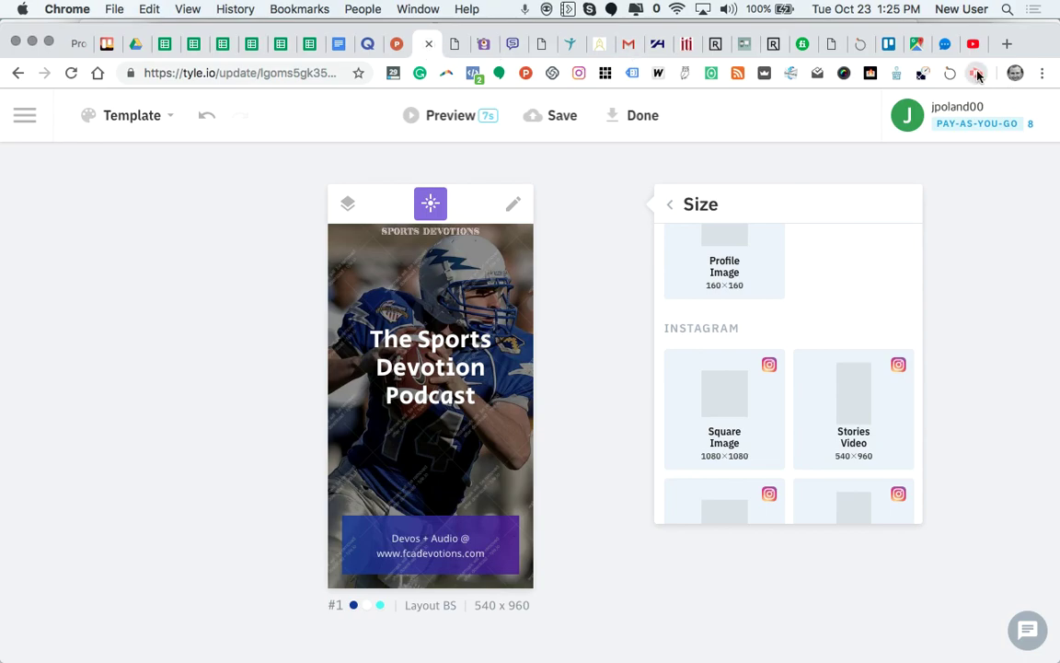
{"action": "left_click", "coordinate": [977, 75]}
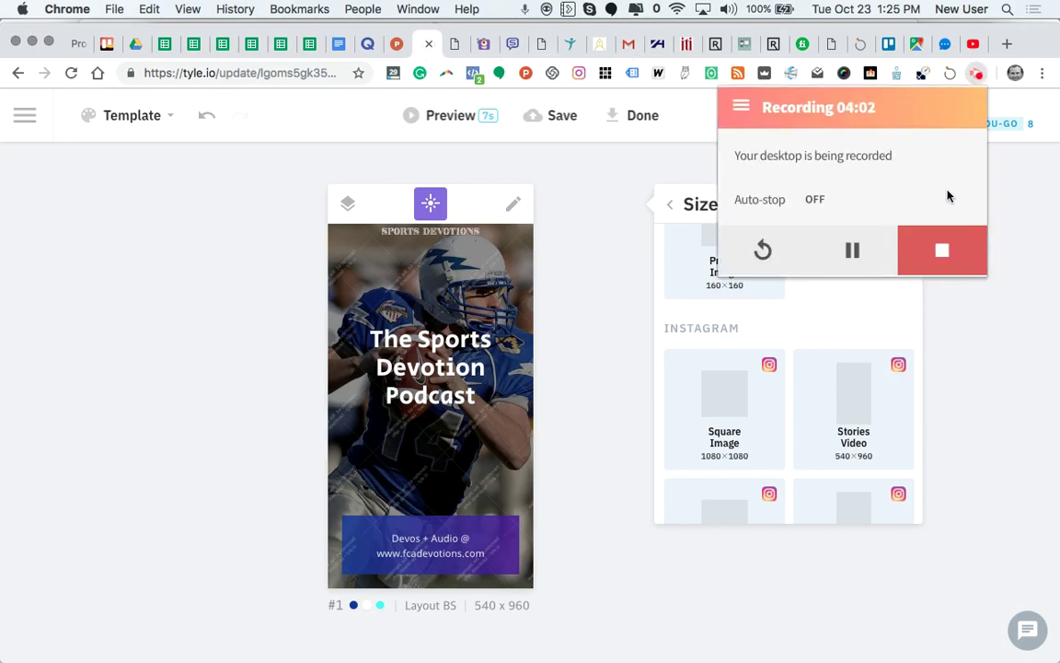